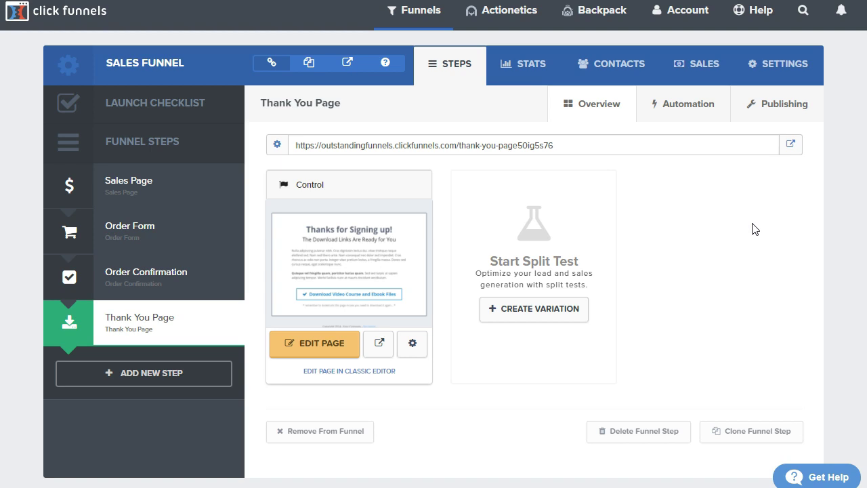
# - Create a new funnel step named Exit Pop with the path pop
pyautogui.click(161, 379)
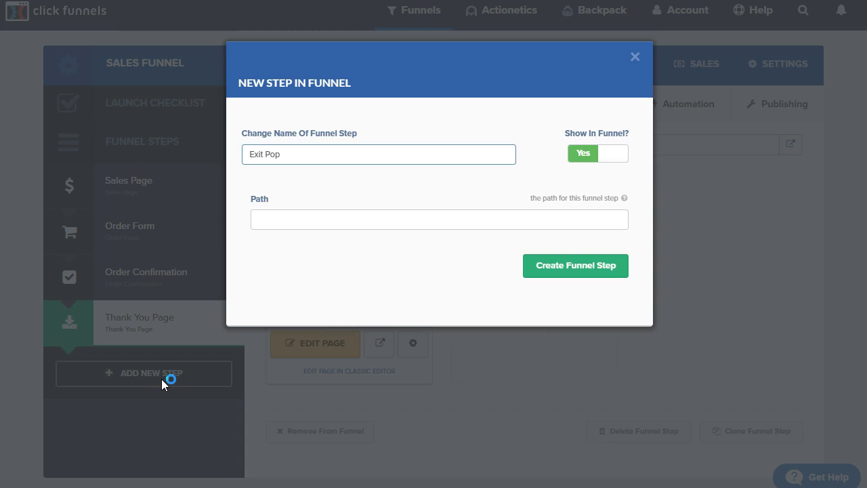
pyautogui.click(511, 223)
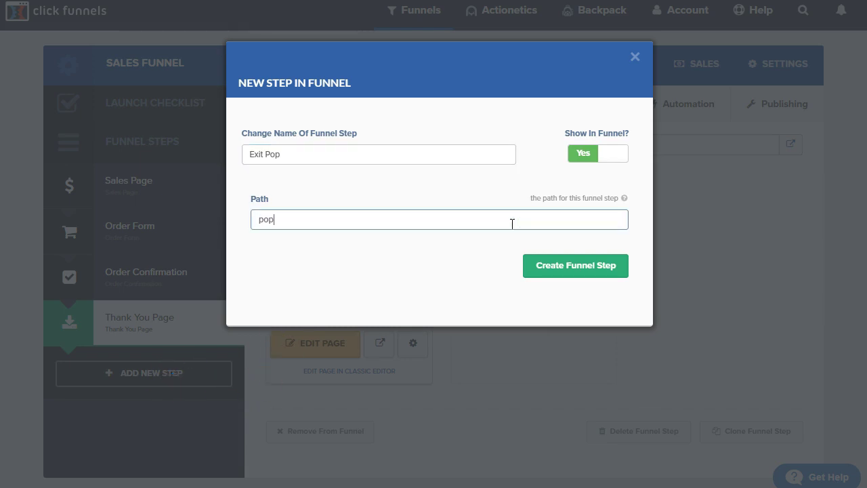
pyautogui.click(567, 269)
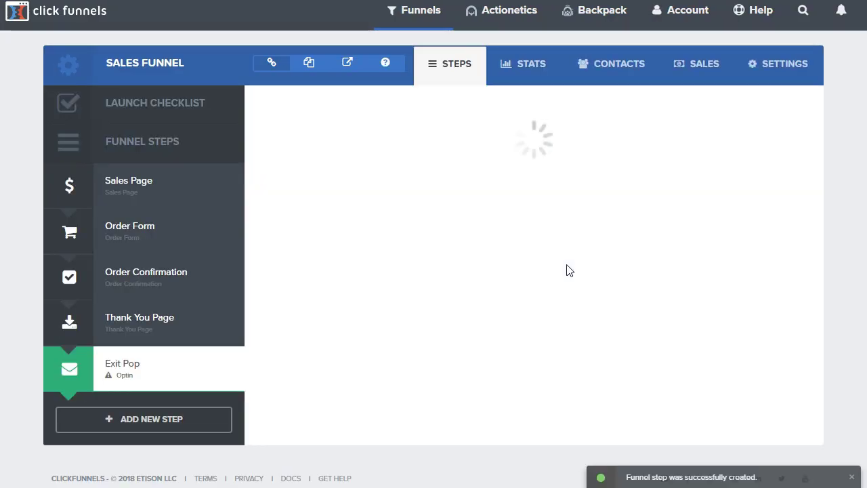
# - Build the Exit Pop step from the Basic ClickPop template and open its page
pyautogui.click(606, 109)
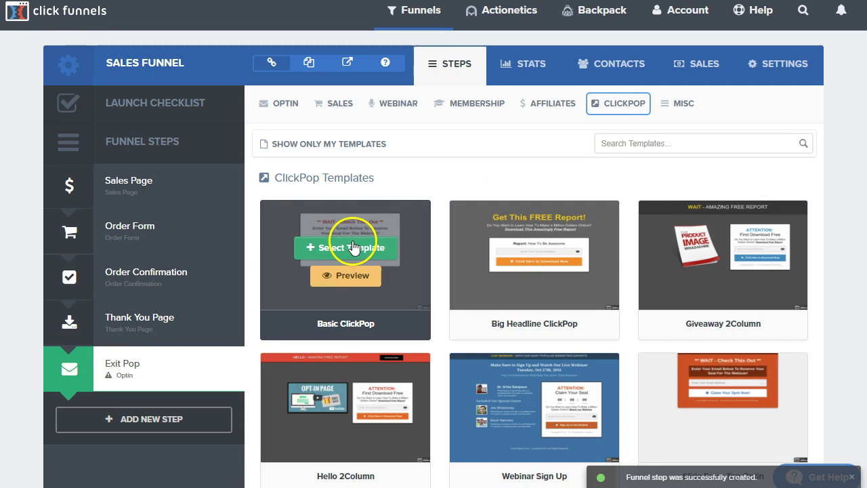
pyautogui.click(353, 248)
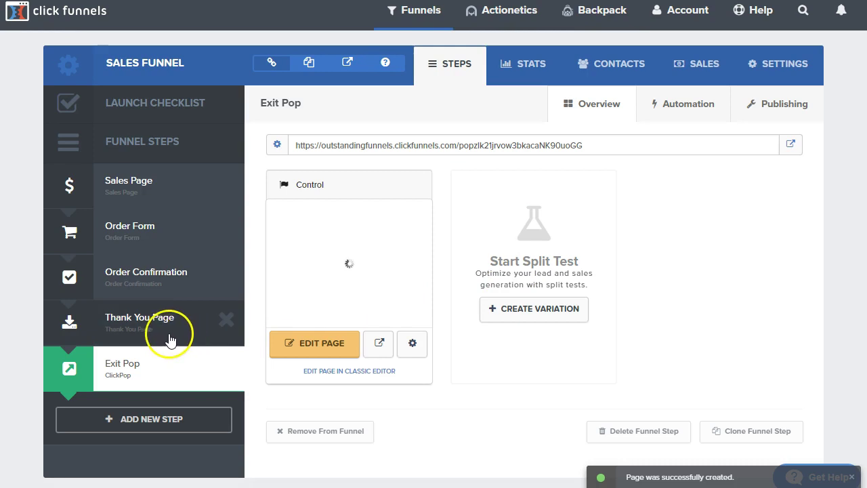
pyautogui.click(312, 352)
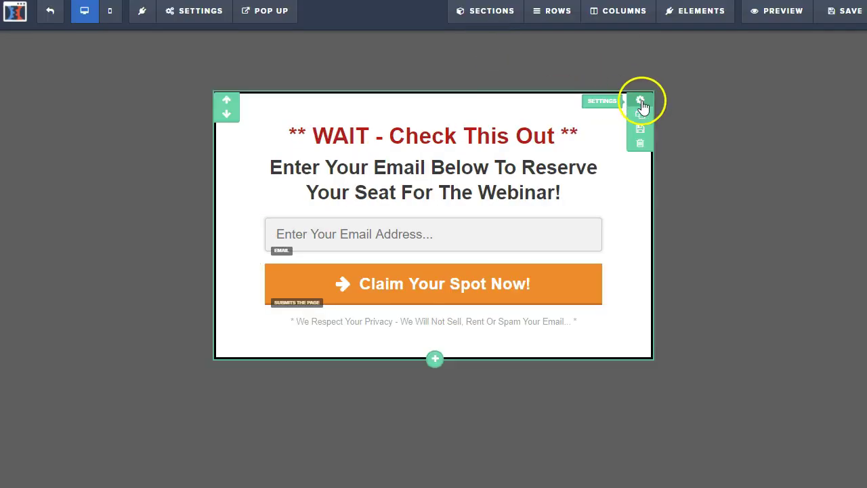
# - Set the popup section's animation type to None and save the Exit Pop page
pyautogui.click(641, 102)
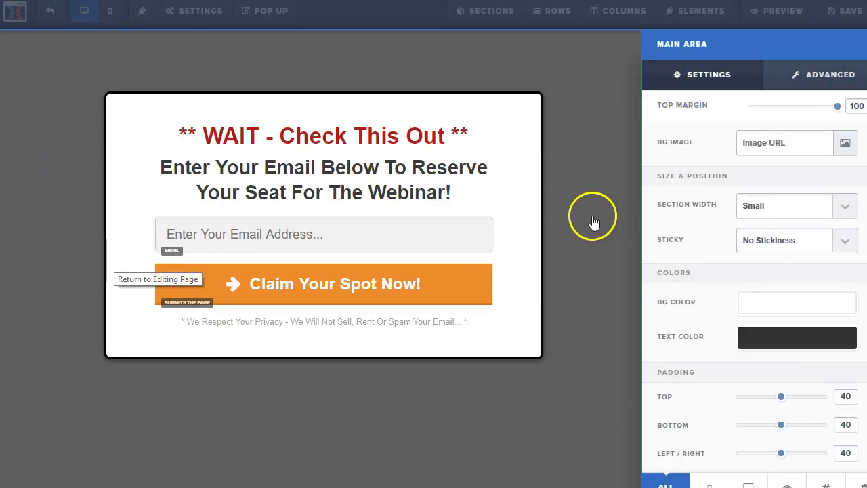
pyautogui.click(555, 72)
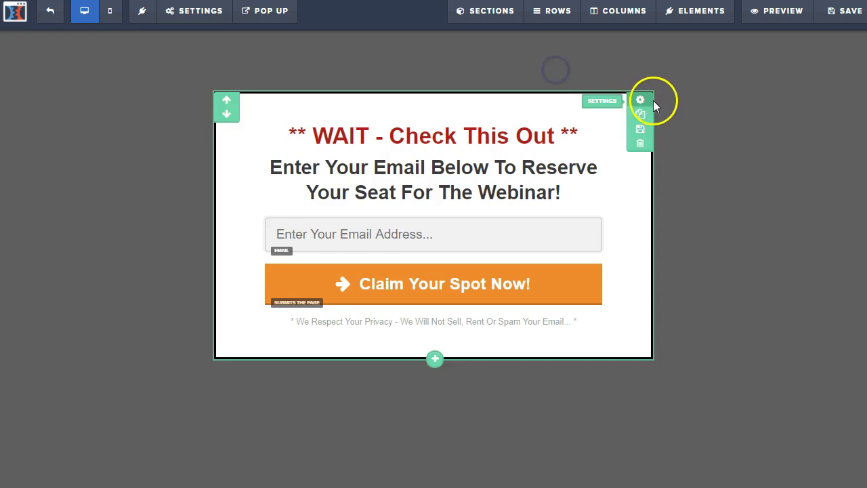
pyautogui.click(642, 102)
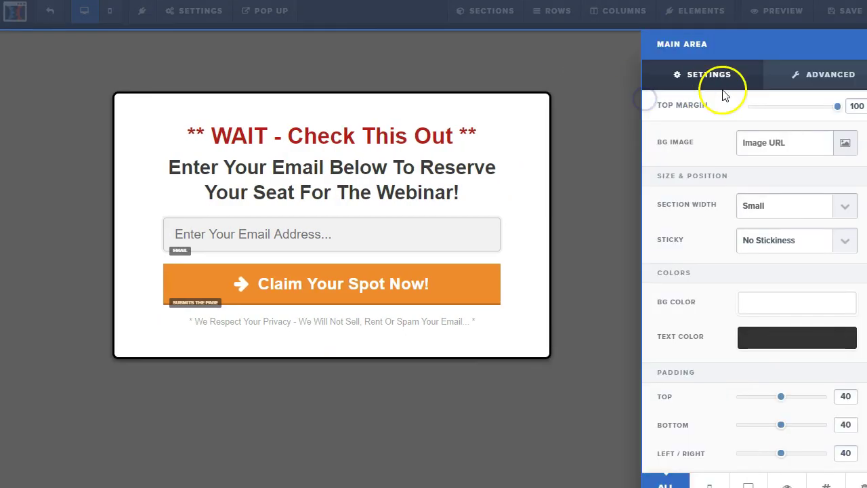
pyautogui.click(817, 82)
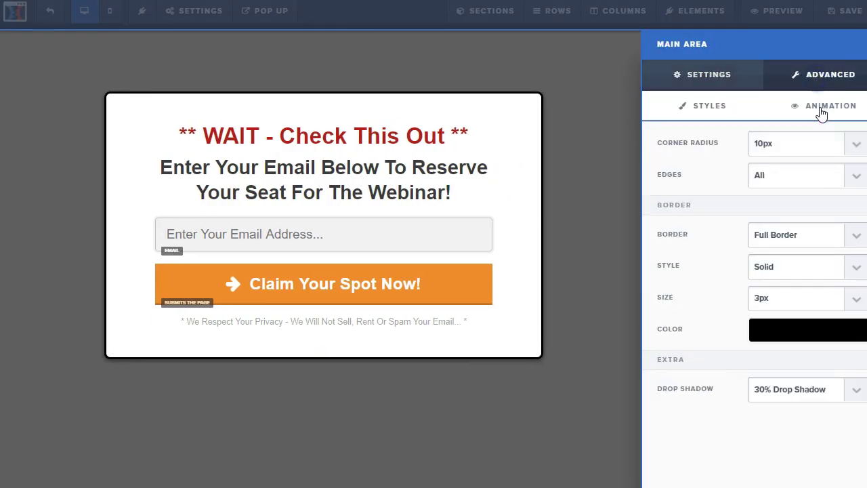
pyautogui.click(826, 115)
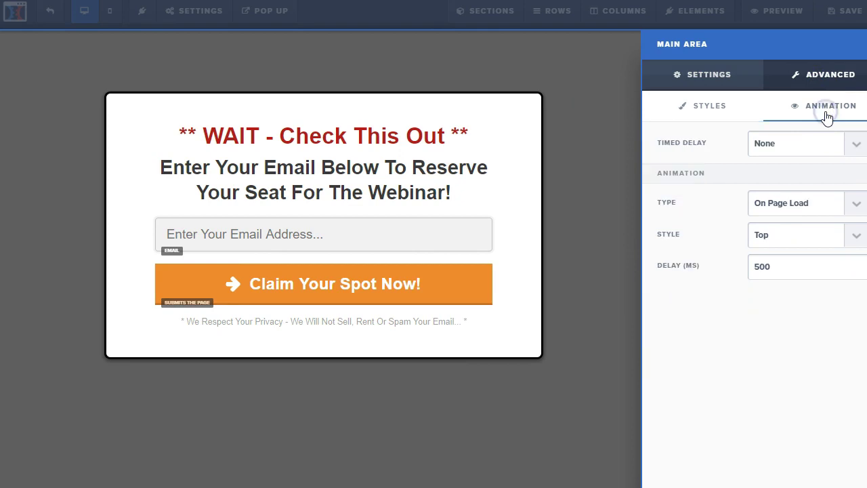
pyautogui.click(803, 202)
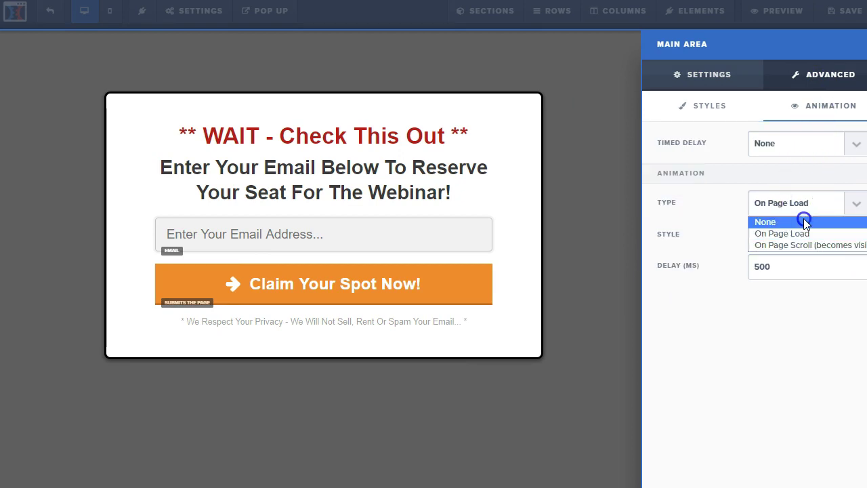
pyautogui.click(803, 221)
pyautogui.click(615, 150)
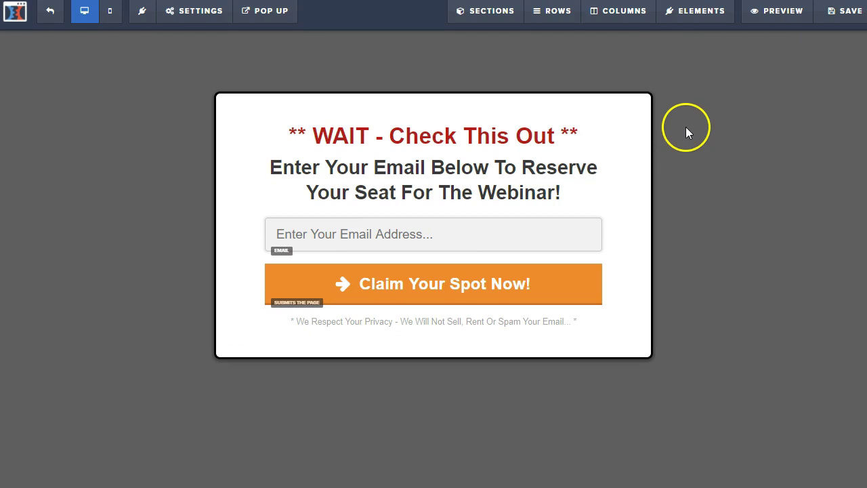
pyautogui.click(843, 15)
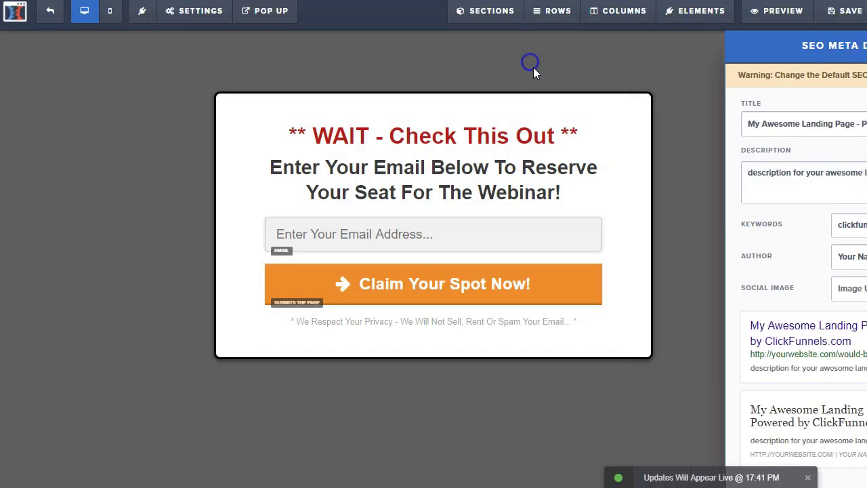
pyautogui.click(533, 64)
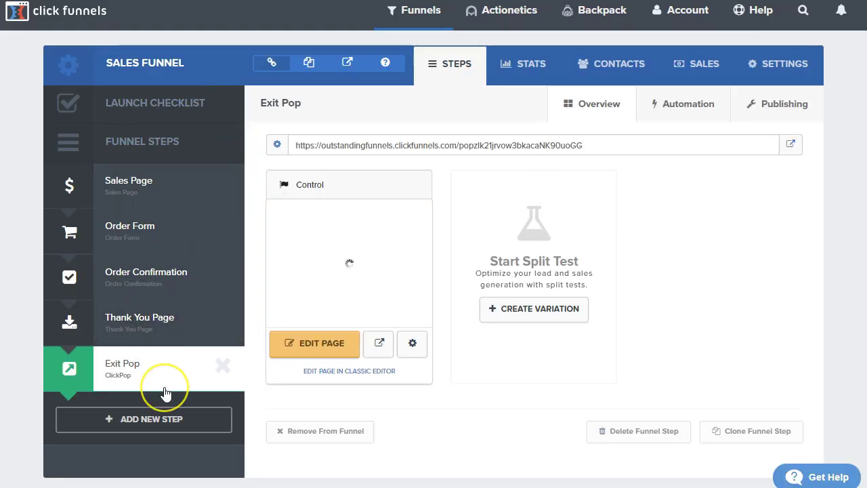
pyautogui.click(155, 319)
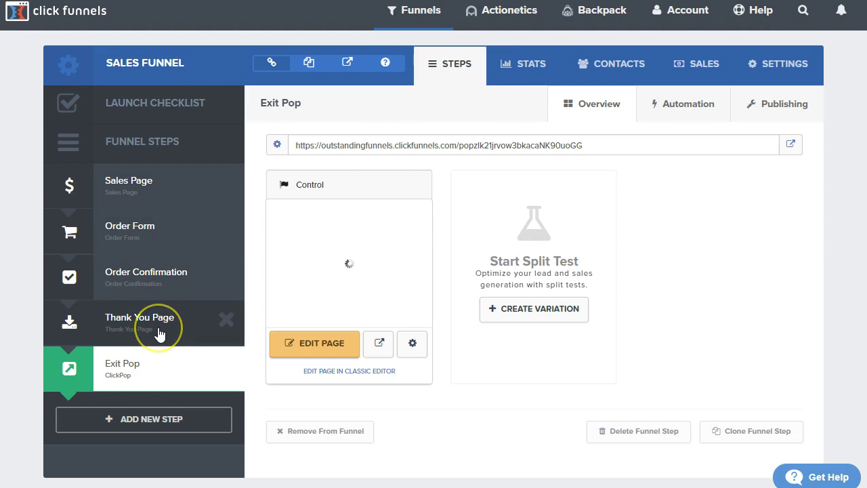
pyautogui.click(157, 294)
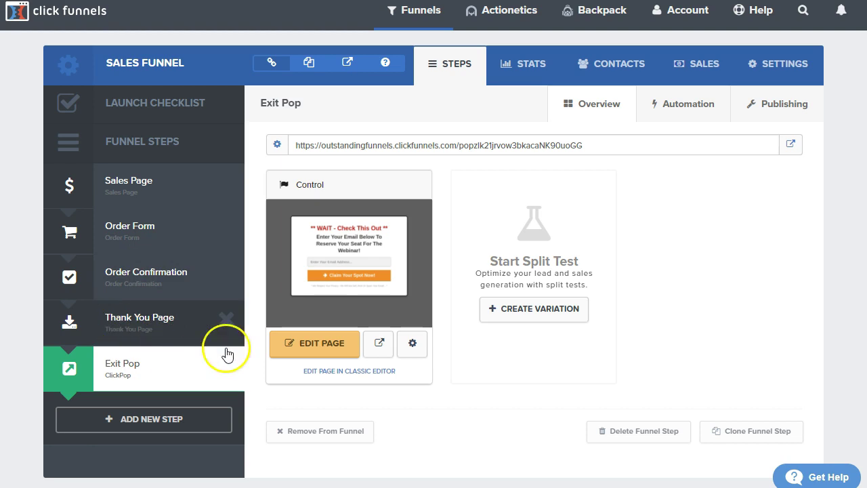
pyautogui.moveTo(279, 144); pyautogui.dragTo(598, 145)
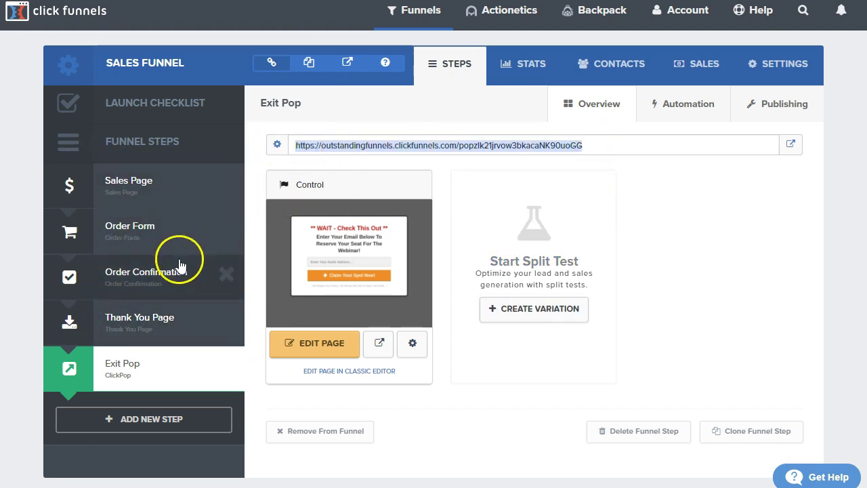
pyautogui.click(151, 323)
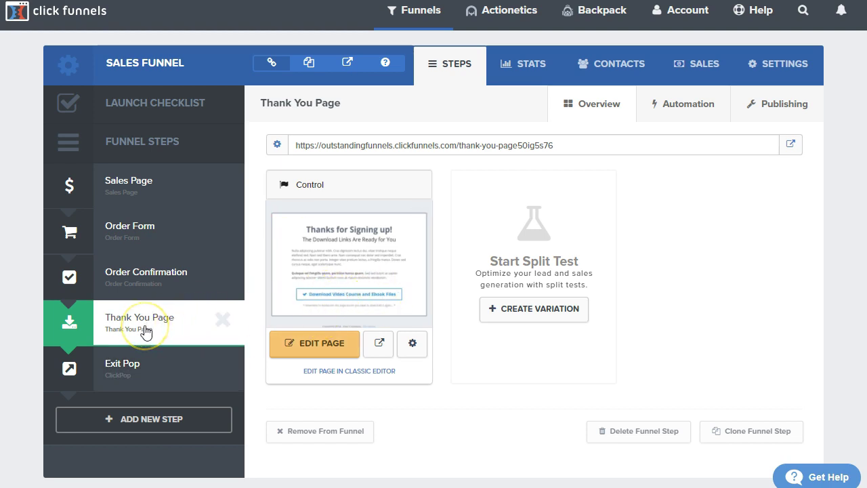
pyautogui.click(146, 368)
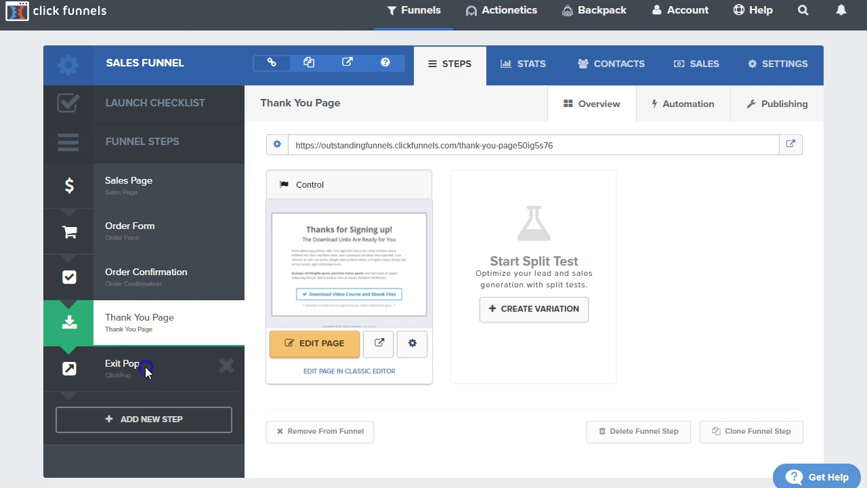
# - Generate the Exit Pop step's ClickPop embed code and copy it
pyautogui.click(782, 108)
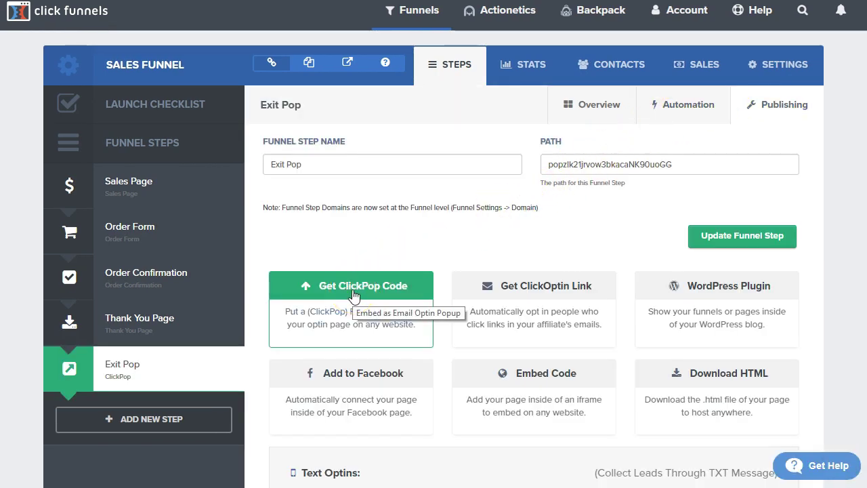
pyautogui.click(354, 294)
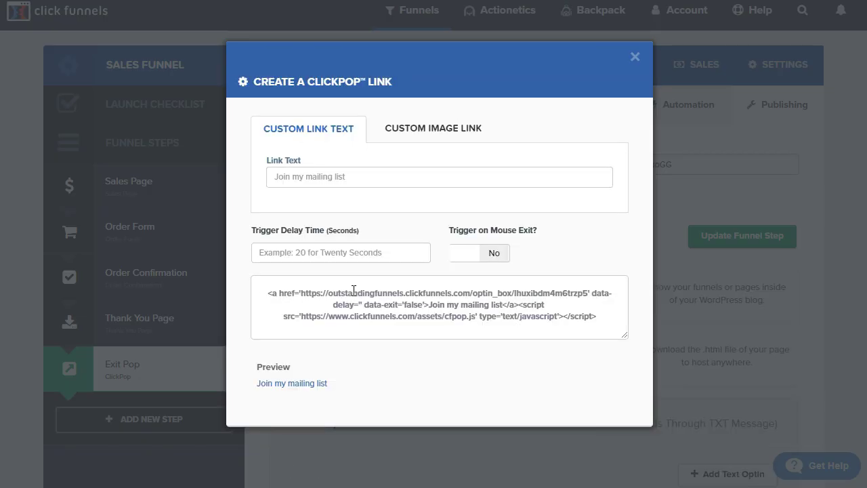
pyautogui.click(266, 293)
pyautogui.rightClick(464, 294)
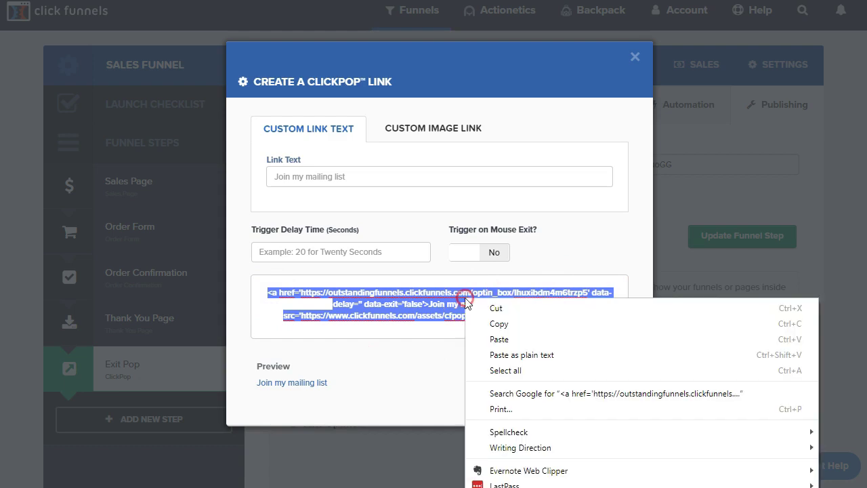
pyautogui.click(516, 325)
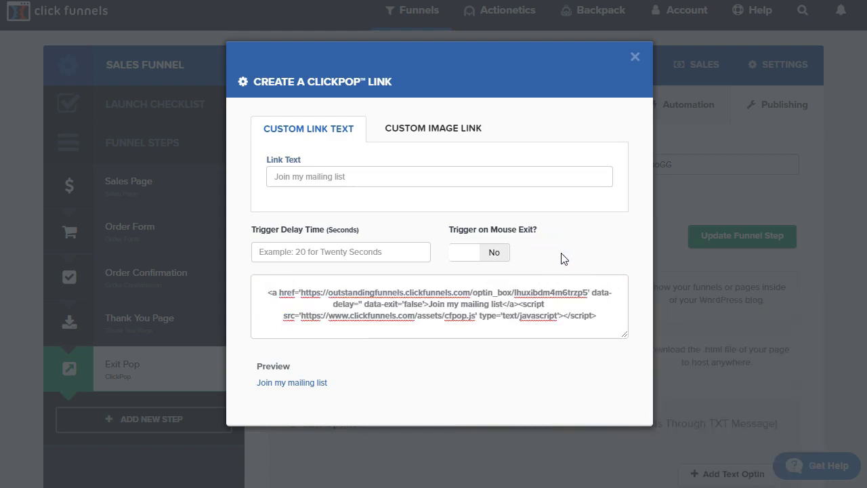
# - Set Trigger on Mouse Exit to Yes and copy the updated embed code
pyautogui.click(457, 252)
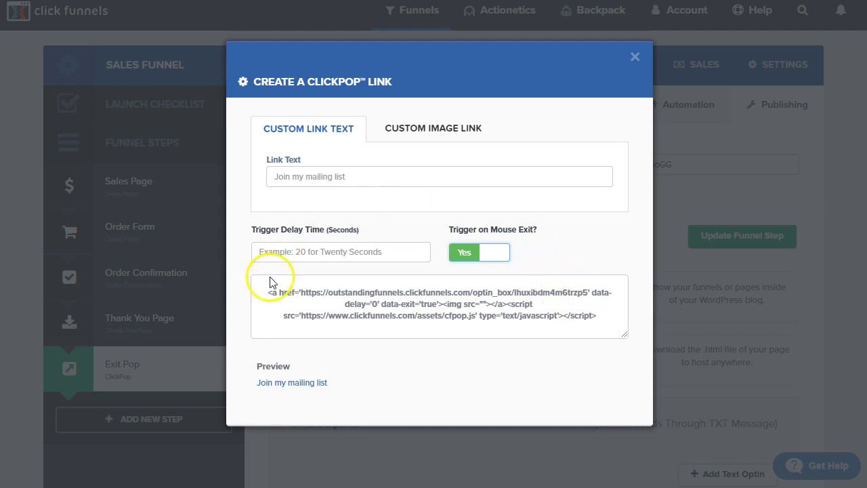
pyautogui.click(402, 252)
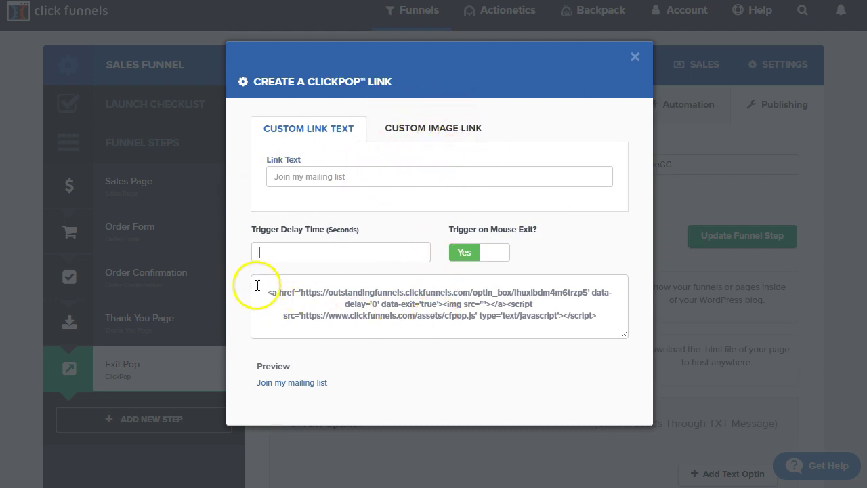
pyautogui.moveTo(266, 292); pyautogui.dragTo(596, 329)
pyautogui.rightClick(505, 314)
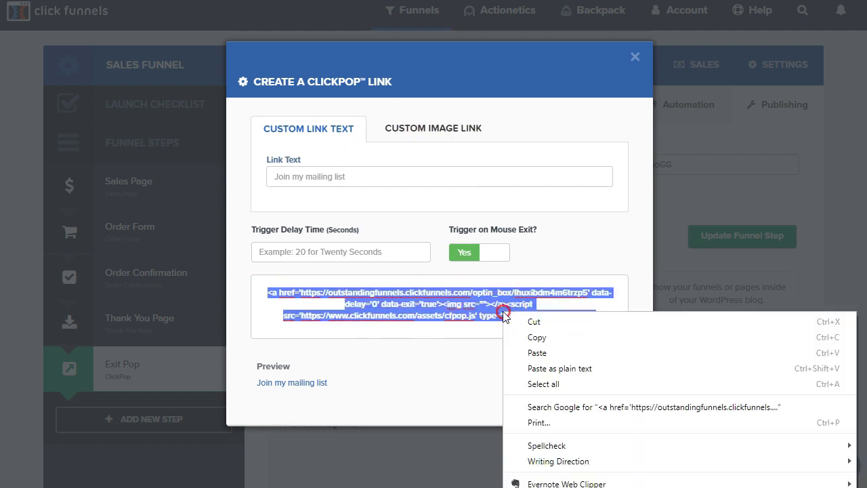
pyautogui.click(550, 337)
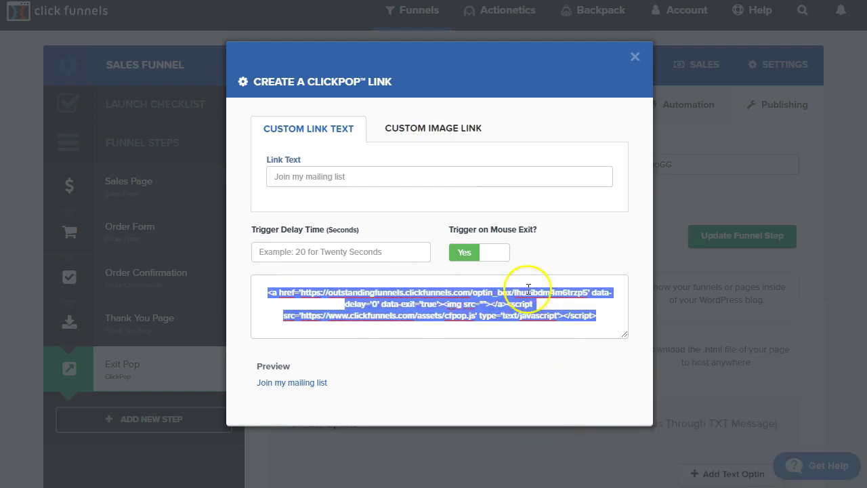
pyautogui.click(494, 264)
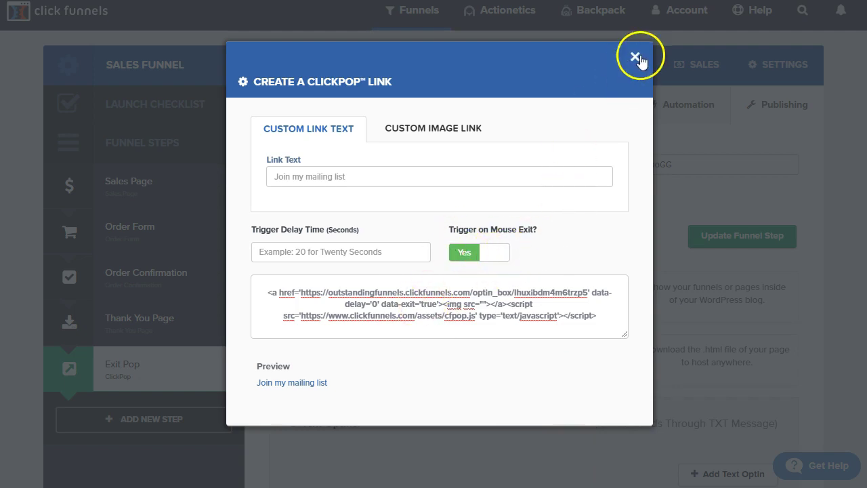
pyautogui.click(556, 312)
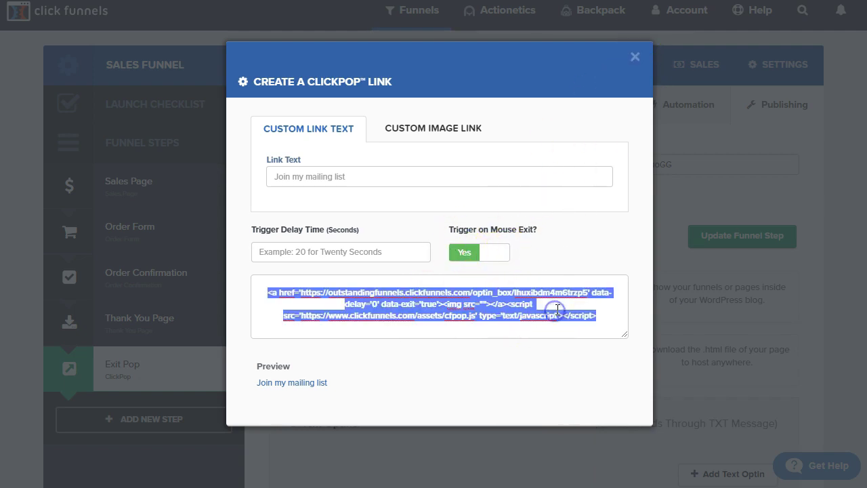
pyautogui.click(635, 58)
# - Paste the ClickPop embed code into the Order Form page's tracking code
pyautogui.click(153, 242)
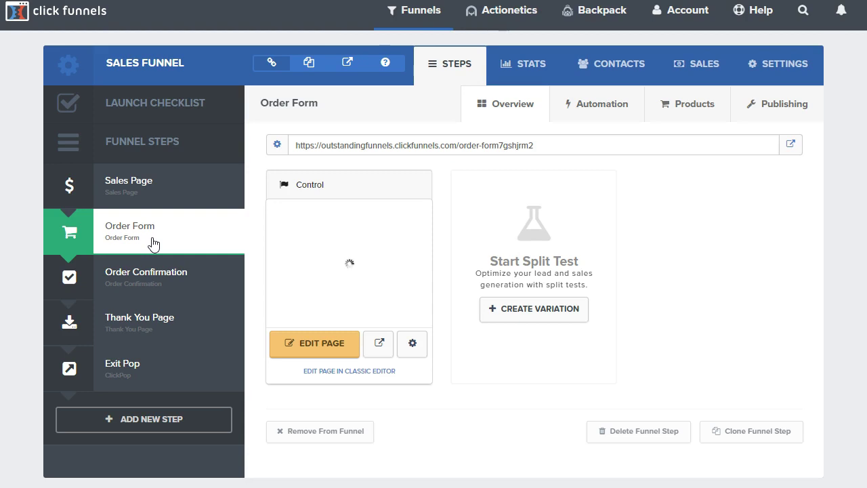
pyautogui.click(319, 344)
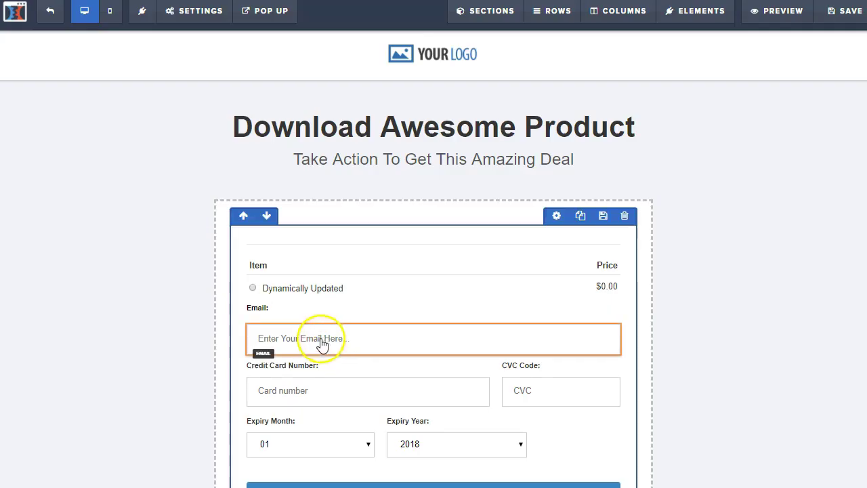
pyautogui.click(210, 12)
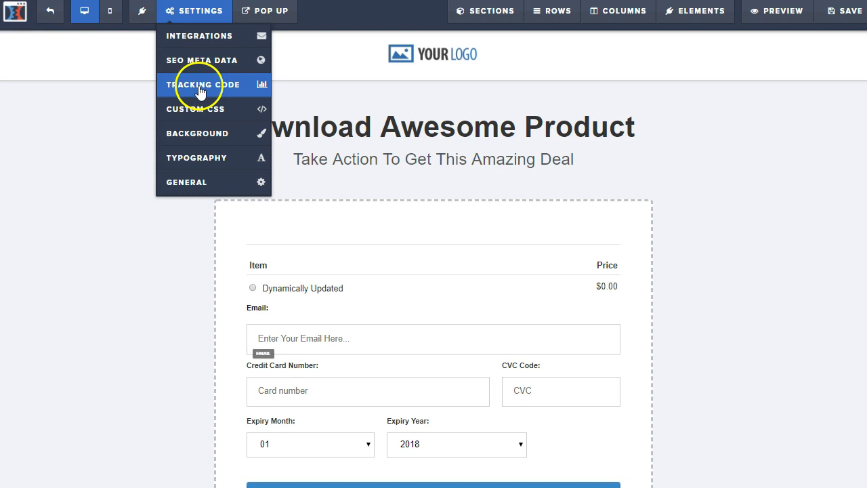
pyautogui.click(262, 87)
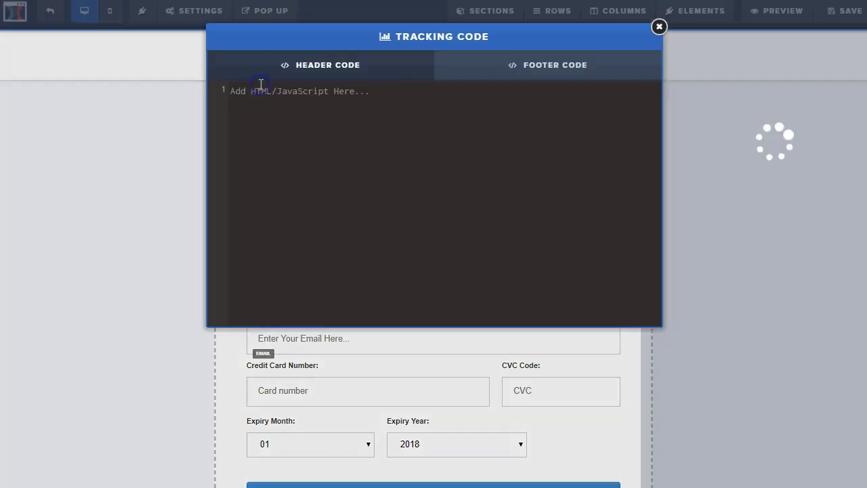
pyautogui.click(513, 76)
pyautogui.click(340, 127)
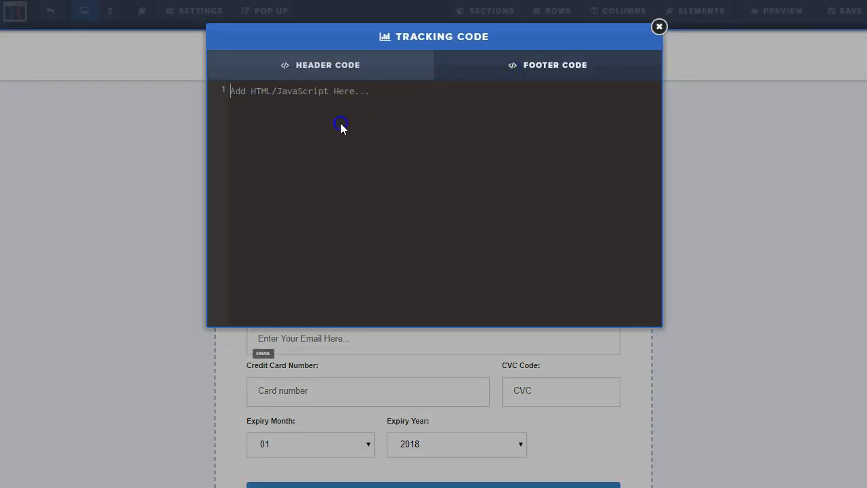
pyautogui.hotkey('ctrl', 'v')
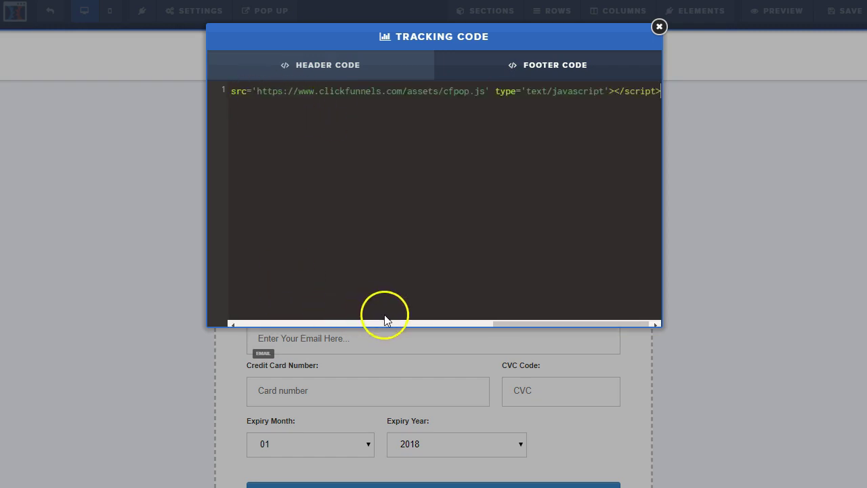
# - Split the pasted code so the link, image and script tags sit on separate lines
pyautogui.moveTo(527, 324); pyautogui.dragTo(252, 330)
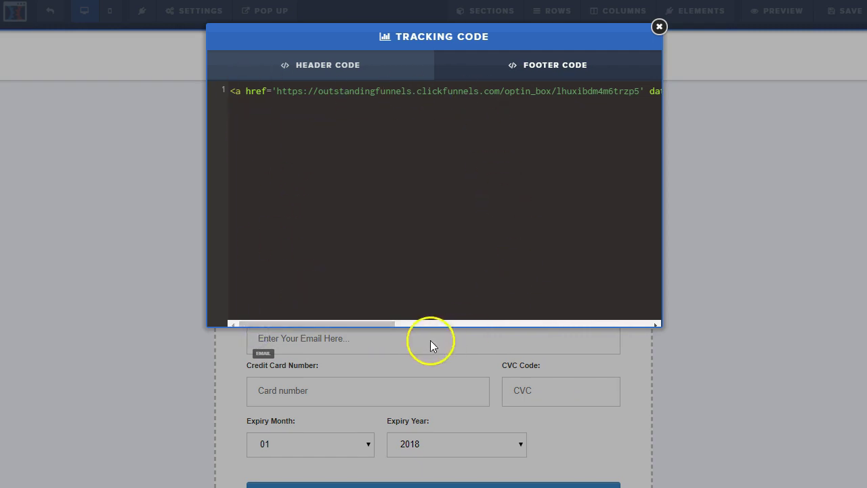
pyautogui.moveTo(350, 324); pyautogui.dragTo(548, 309)
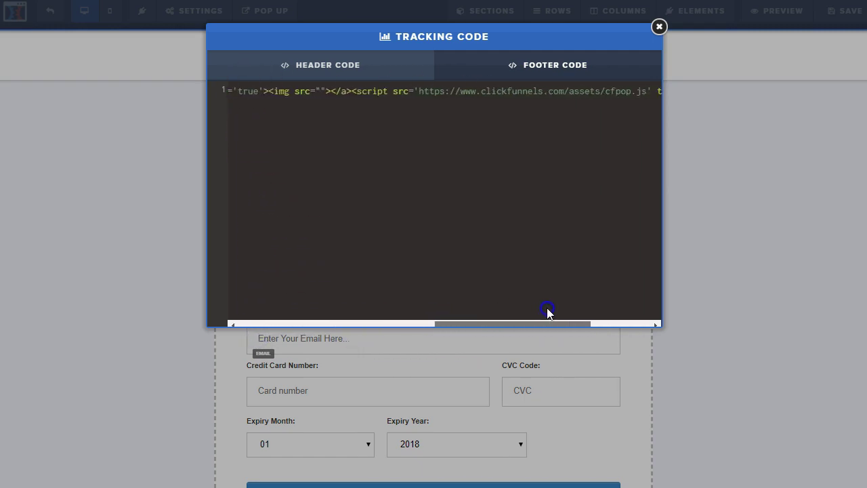
pyautogui.click(354, 91)
pyautogui.press('Return')
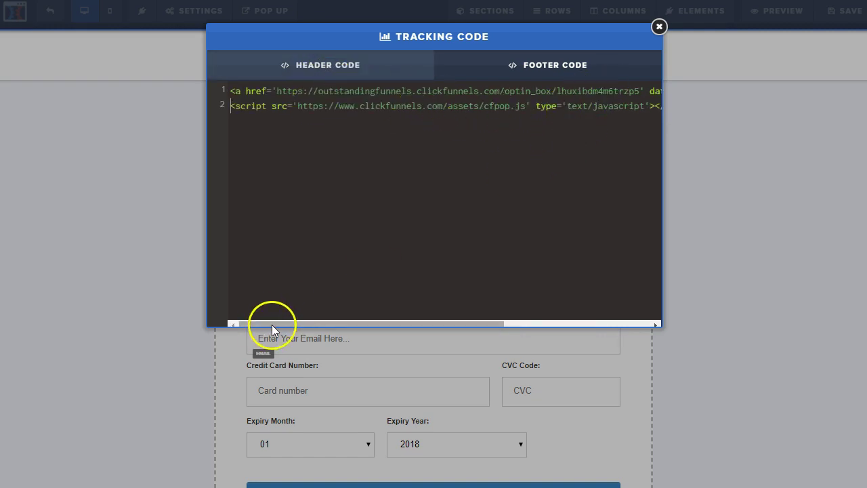
pyautogui.moveTo(271, 324); pyautogui.dragTo(423, 330)
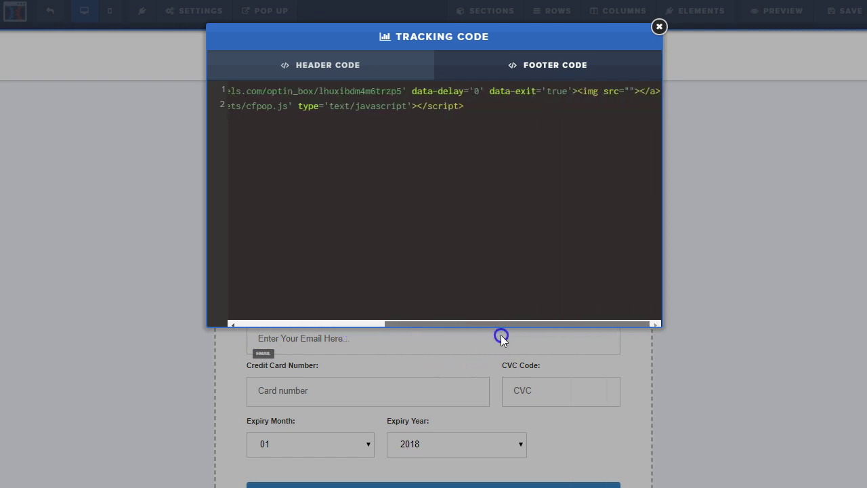
pyautogui.click(577, 92)
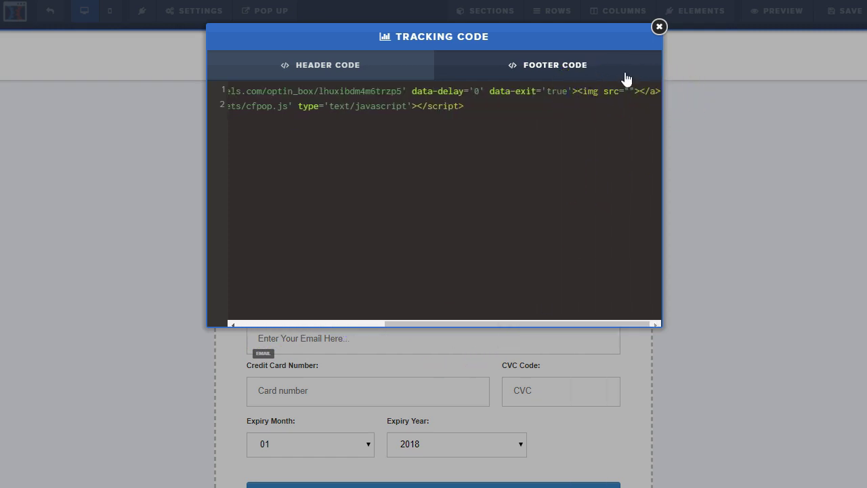
pyautogui.press('Return')
pyautogui.click(292, 105)
pyautogui.press('Return')
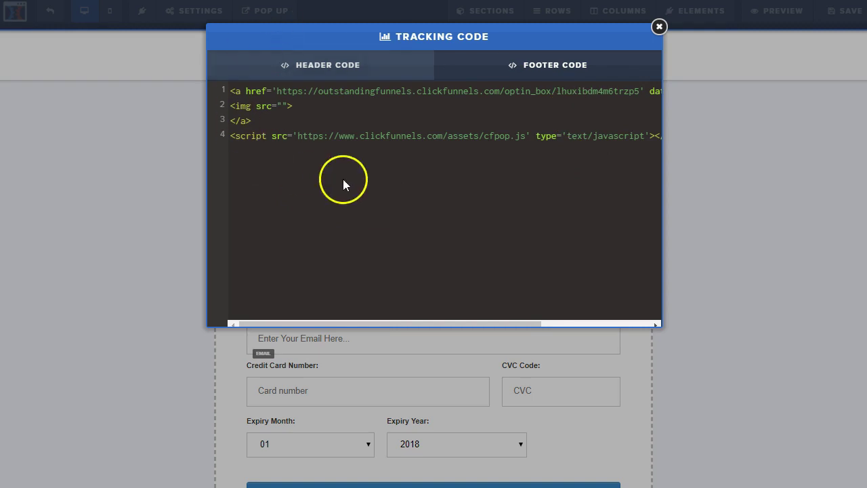
# - Check the empty image tag and closing link tag, then close the tracking code window
pyautogui.moveTo(287, 105); pyautogui.dragTo(236, 106)
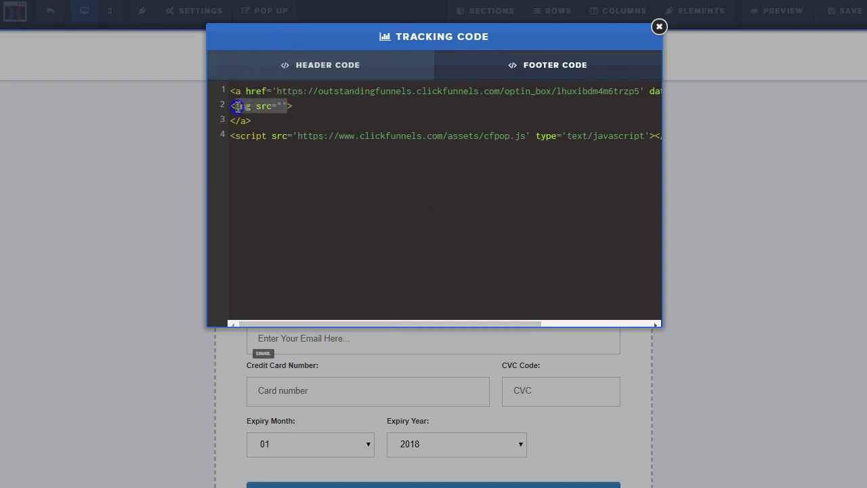
pyautogui.moveTo(330, 324); pyautogui.dragTo(300, 300)
pyautogui.click(316, 103)
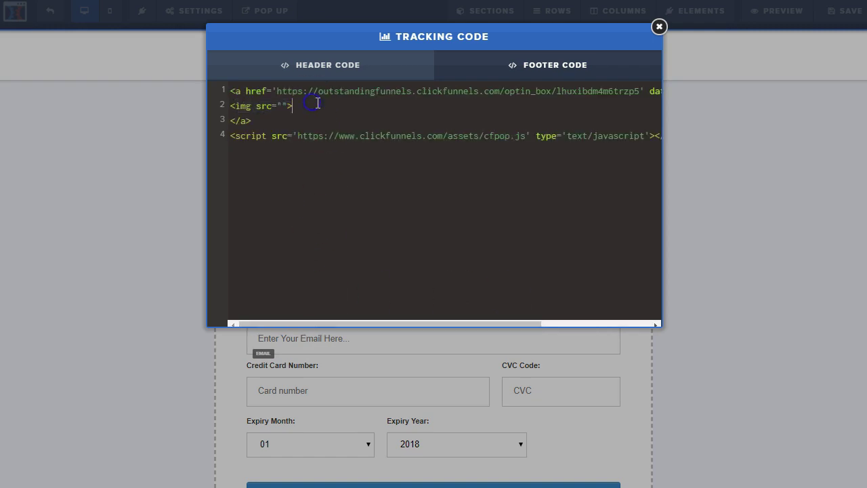
pyautogui.moveTo(317, 103); pyautogui.dragTo(220, 106)
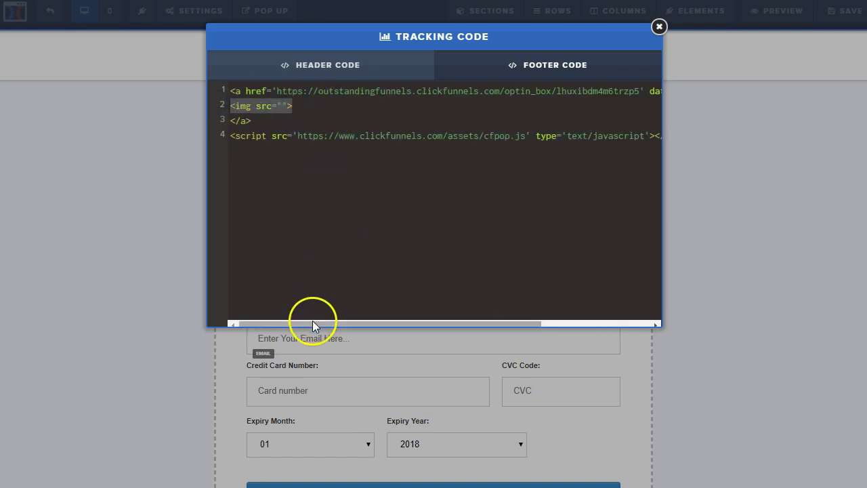
pyautogui.moveTo(316, 323); pyautogui.dragTo(478, 324)
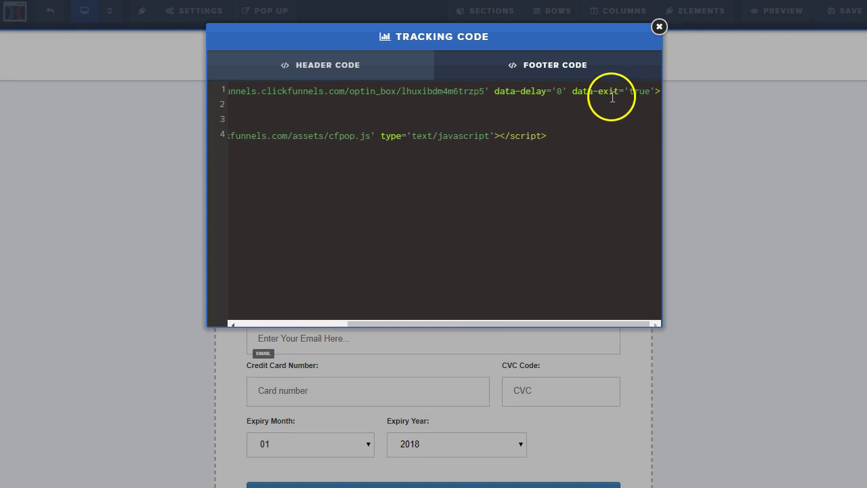
pyautogui.click(658, 91)
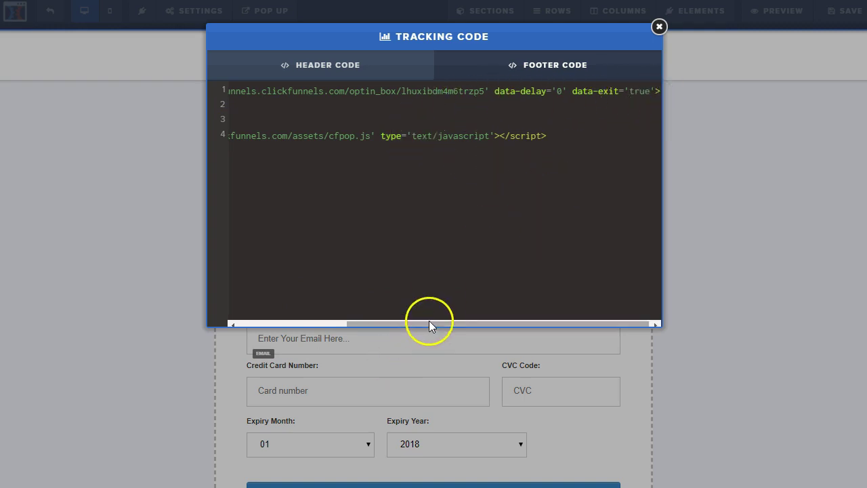
pyautogui.moveTo(428, 321); pyautogui.dragTo(318, 320)
pyautogui.click(320, 137)
pyautogui.click(288, 123)
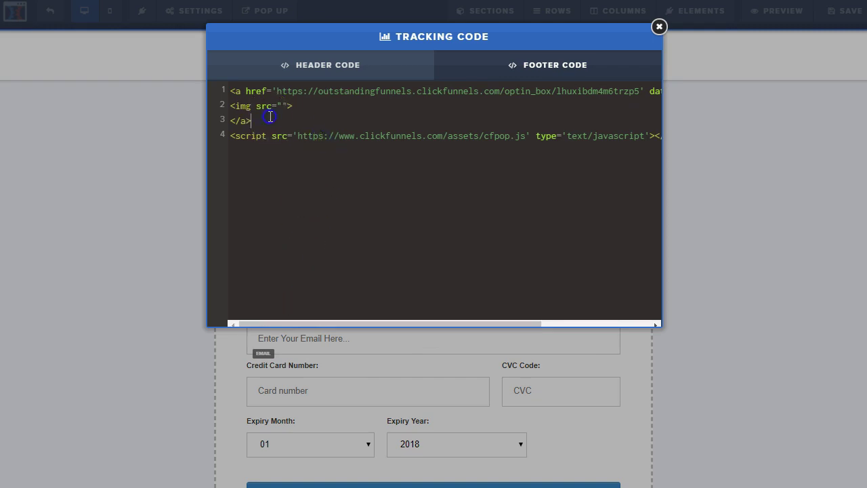
pyautogui.moveTo(418, 322); pyautogui.dragTo(570, 320)
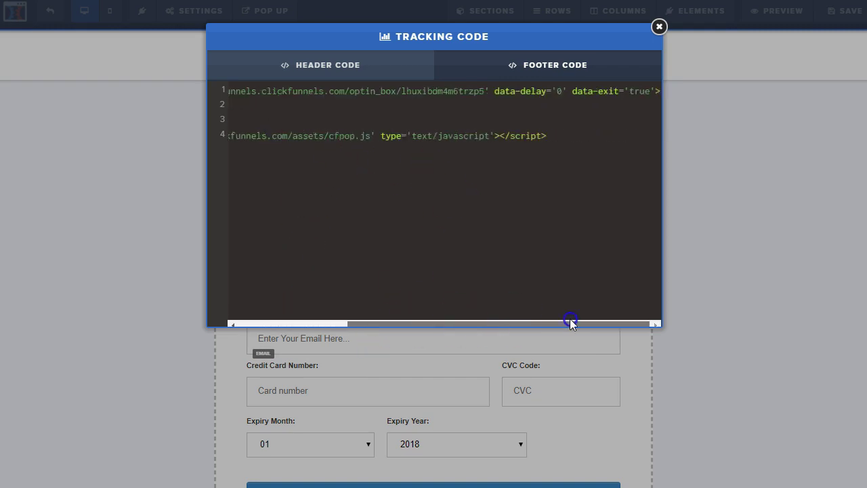
pyautogui.click(166, 210)
# - Save and preview the Order Form, dismissing the webinar popup when it appears
pyautogui.click(840, 15)
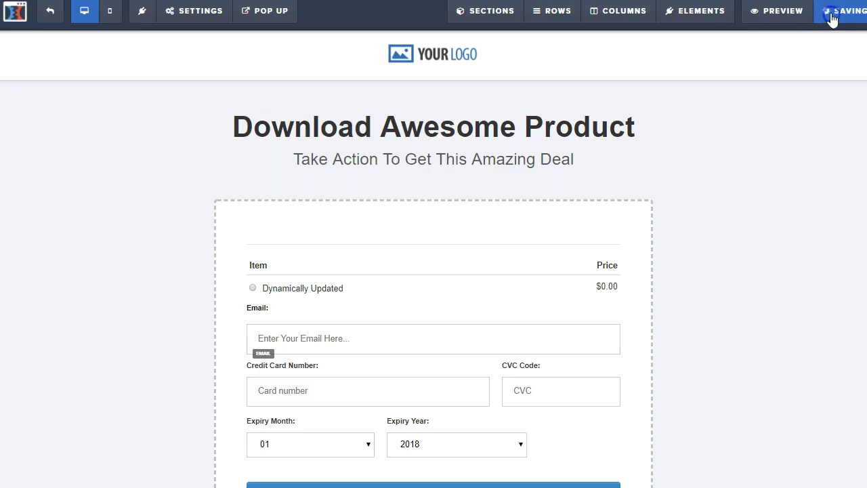
pyautogui.click(779, 17)
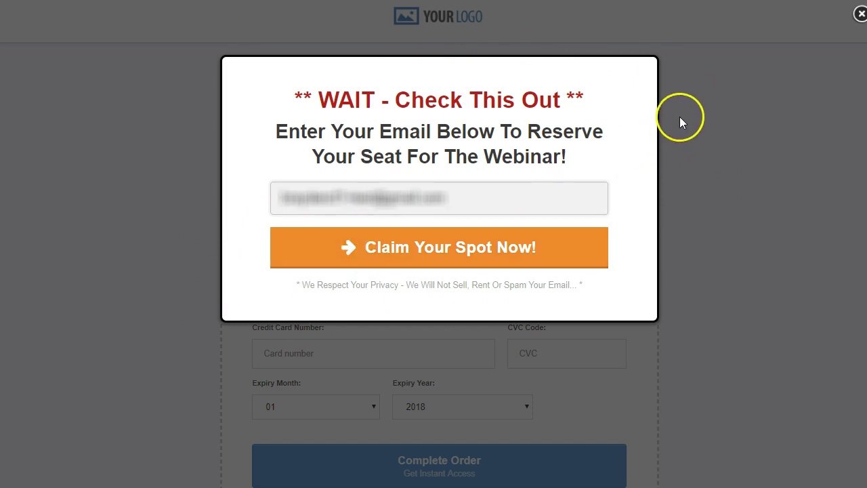
pyautogui.click(860, 14)
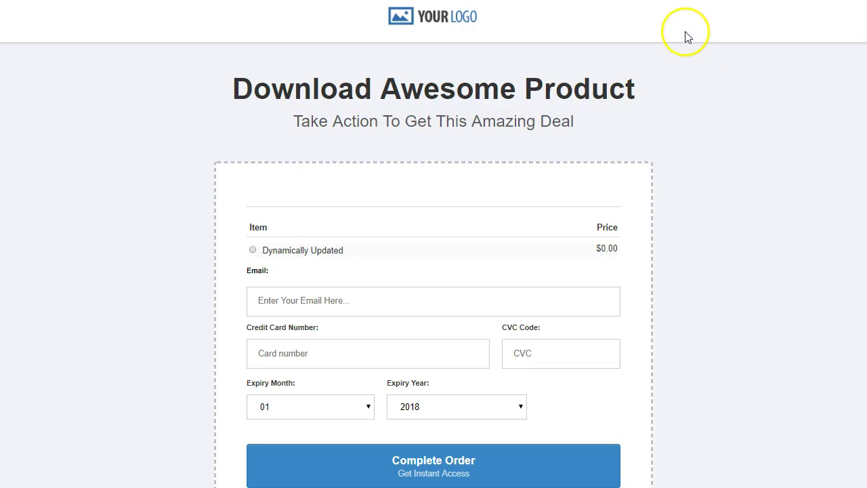
pyautogui.scroll(-2, 244, 122)
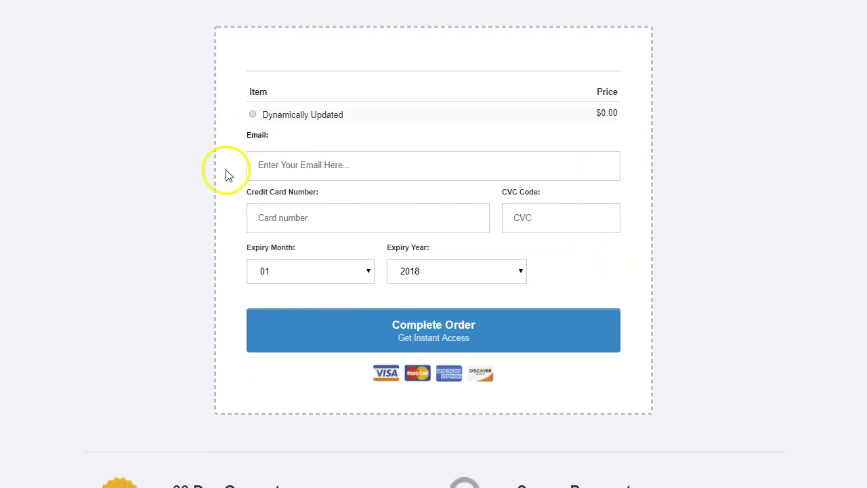
pyautogui.scroll(2, 199, 116)
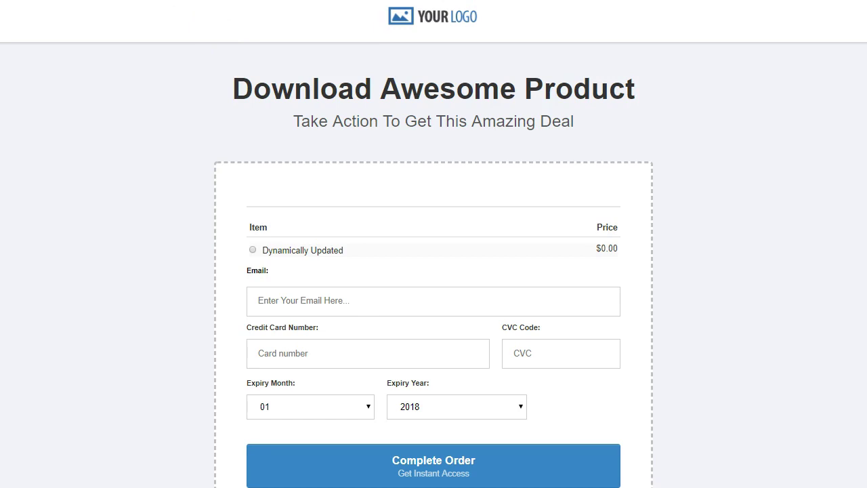
pyautogui.press('Escape')
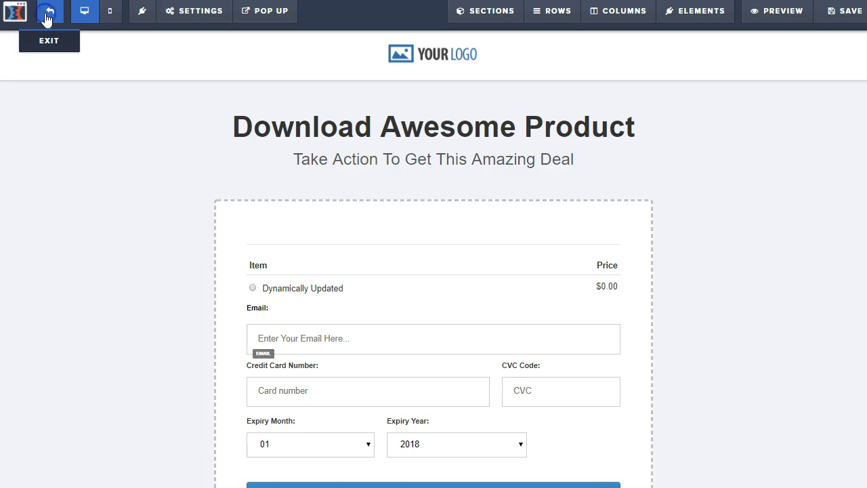
# - Copy the Thank You Page step's full URL, then select the Exit Pop step
pyautogui.click(70, 53)
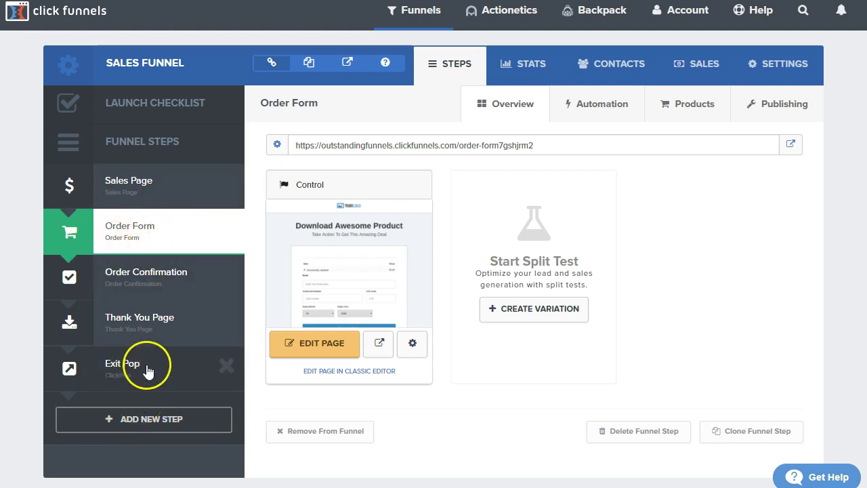
pyautogui.click(155, 325)
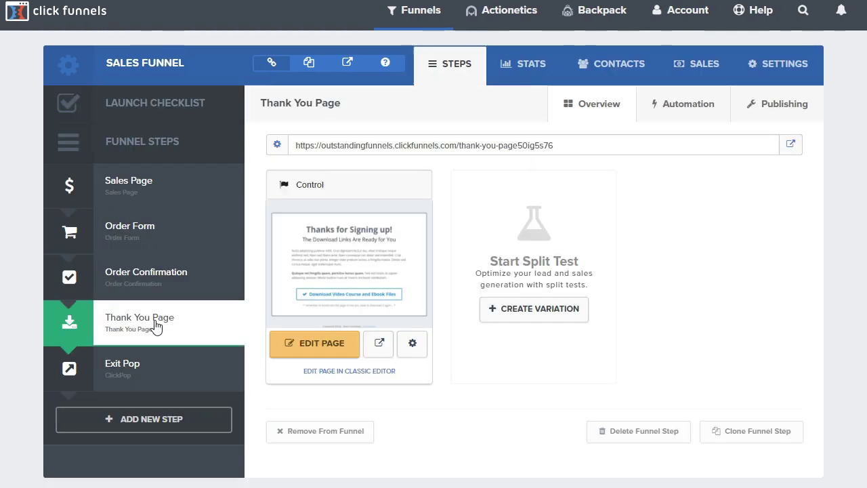
pyautogui.click(174, 414)
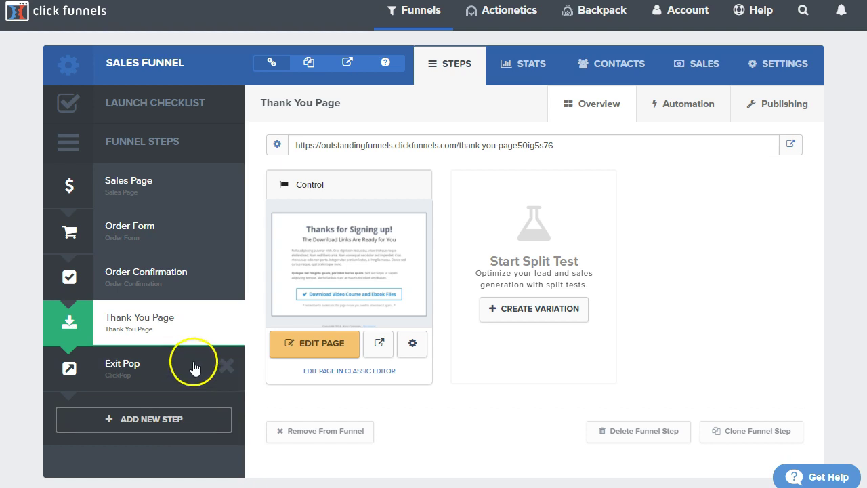
pyautogui.moveTo(585, 147); pyautogui.dragTo(291, 150)
pyautogui.rightClick(321, 145)
pyautogui.click(354, 147)
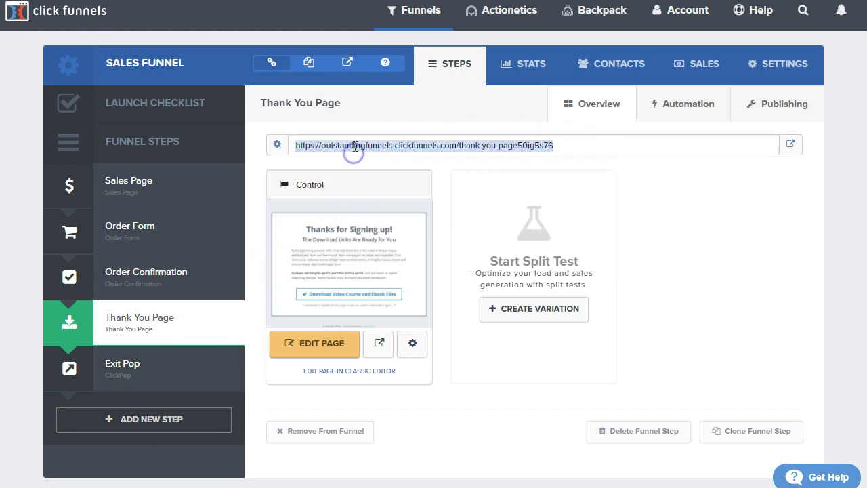
pyautogui.click(128, 388)
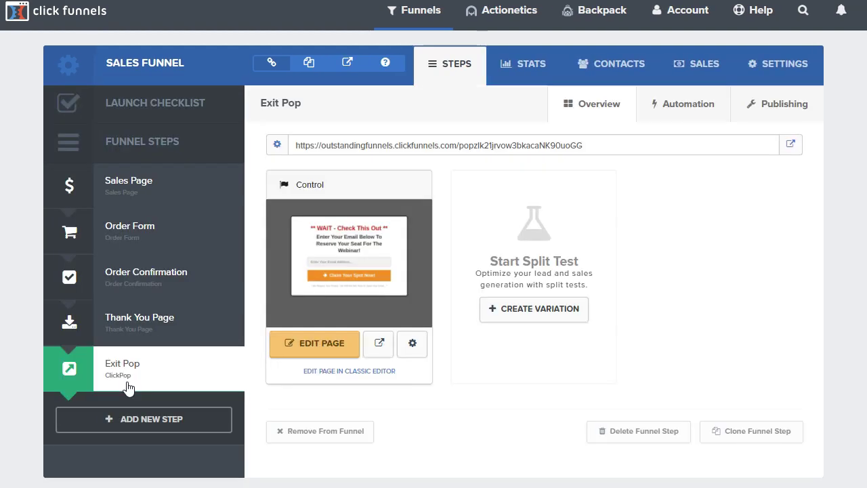
# - Paste the Thank You Page URL into the Exit Pop's On Submit Go To, correcting its last character to 6
pyautogui.click(331, 348)
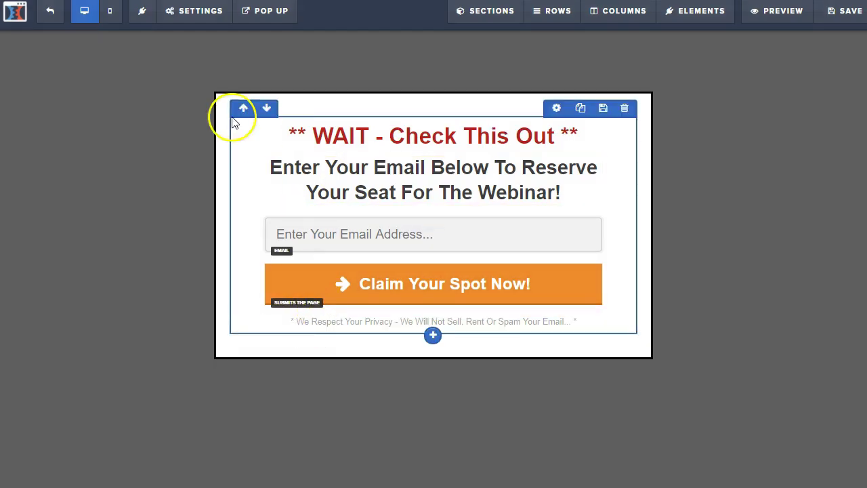
pyautogui.click(188, 12)
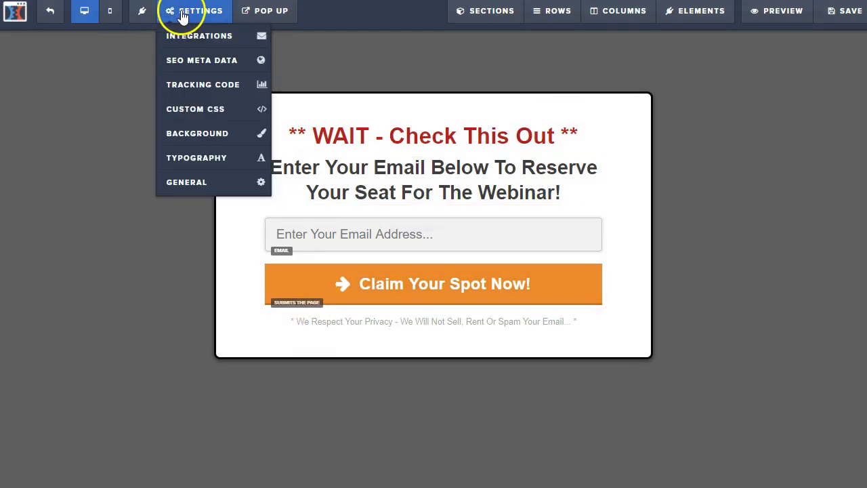
pyautogui.click(226, 184)
pyautogui.click(758, 88)
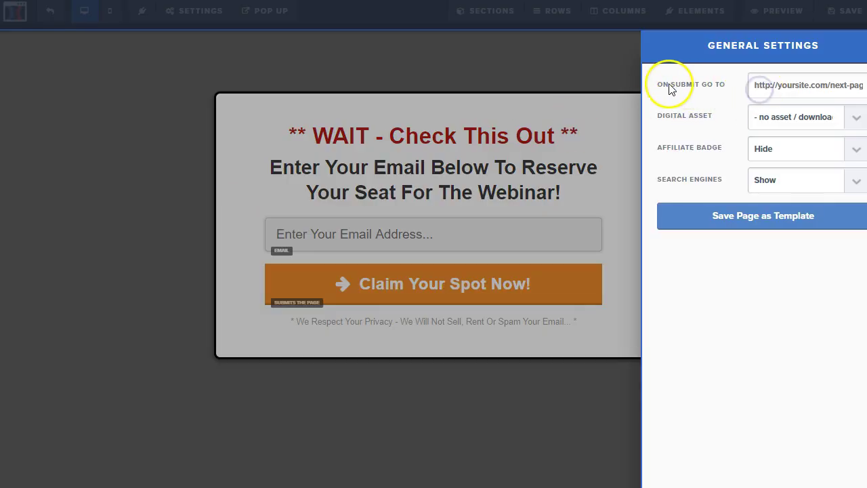
pyautogui.hotkey('ctrl', 'v')
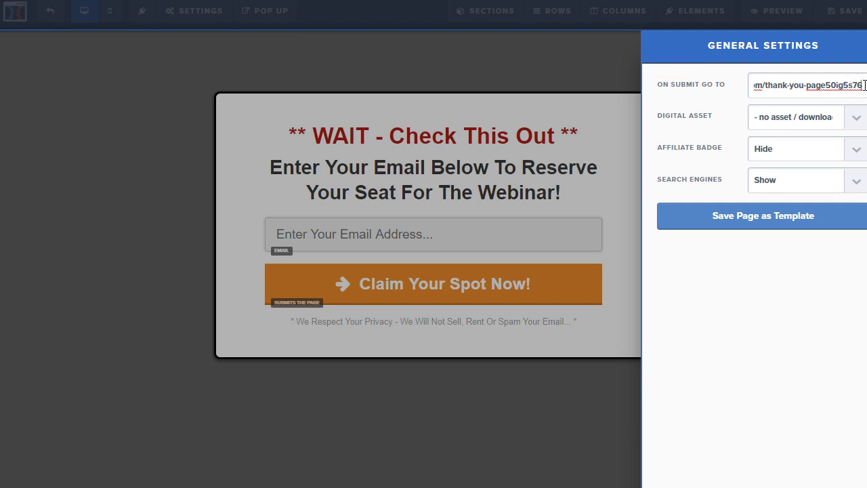
pyautogui.press('BackSpace')
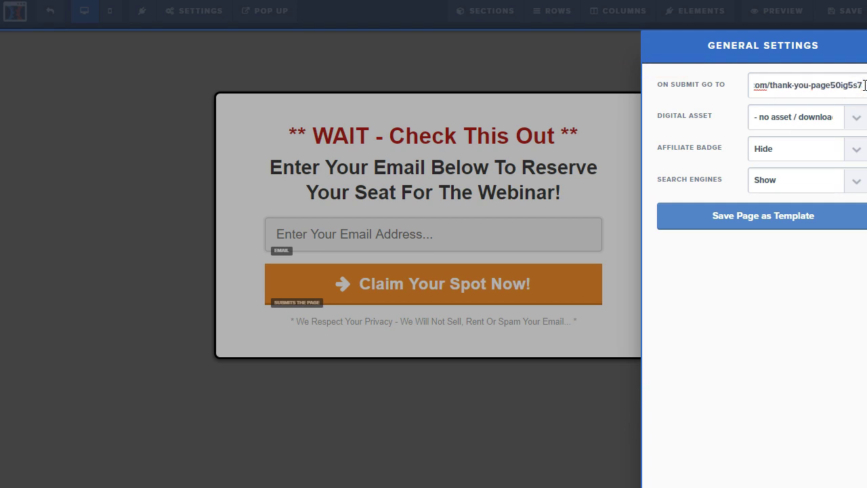
pyautogui.write('6')
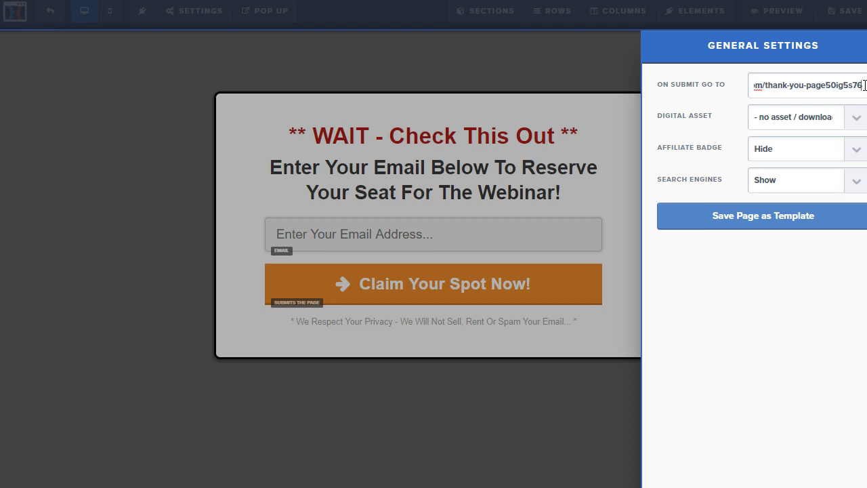
pyautogui.click(846, 16)
# - Save the Exit Pop page and dismiss the SEO Meta Data panel
pyautogui.click(851, 19)
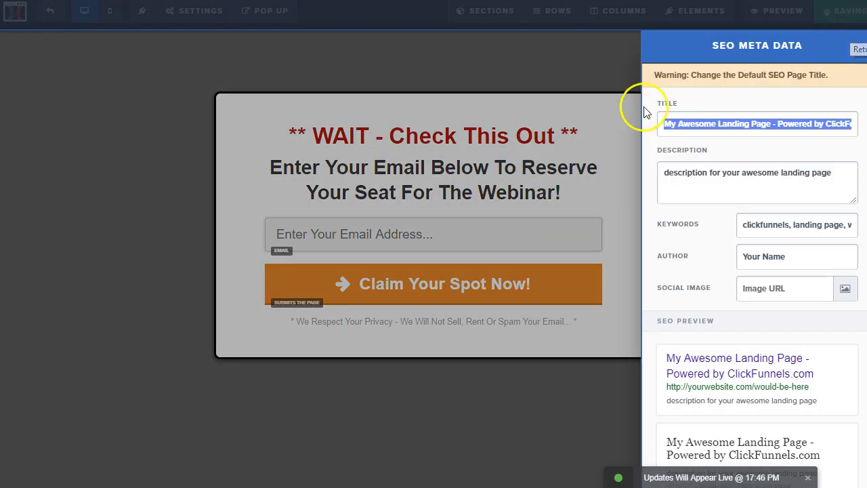
pyautogui.click(457, 73)
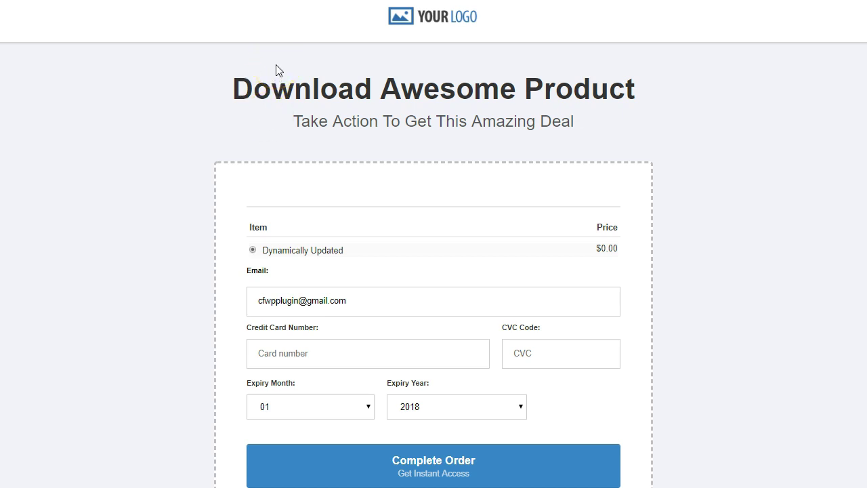
# - Fire the exit popup on the live Order Form and submit the email with Claim Your Spot Now
pyautogui.moveTo(284, 2)
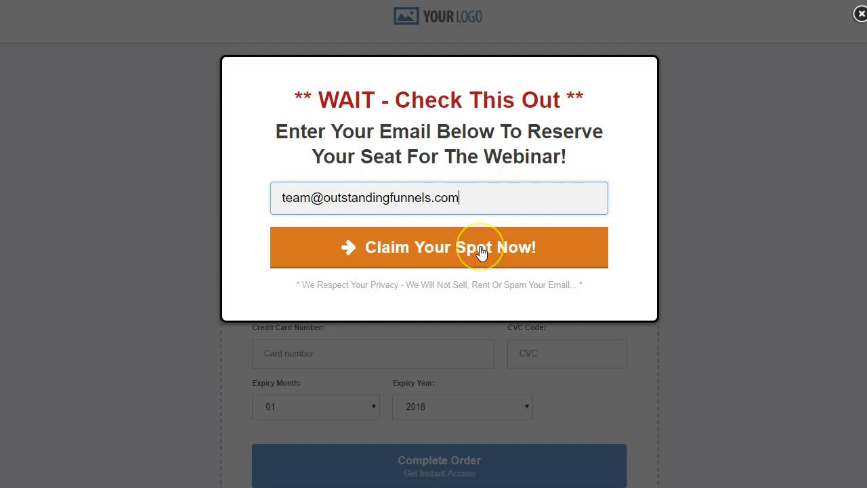
pyautogui.click(516, 256)
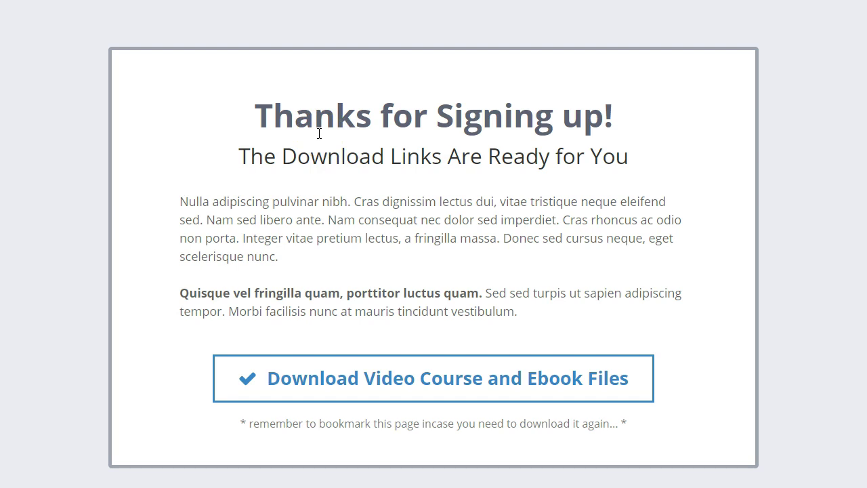
pyautogui.click(331, 144)
pyautogui.click(138, 131)
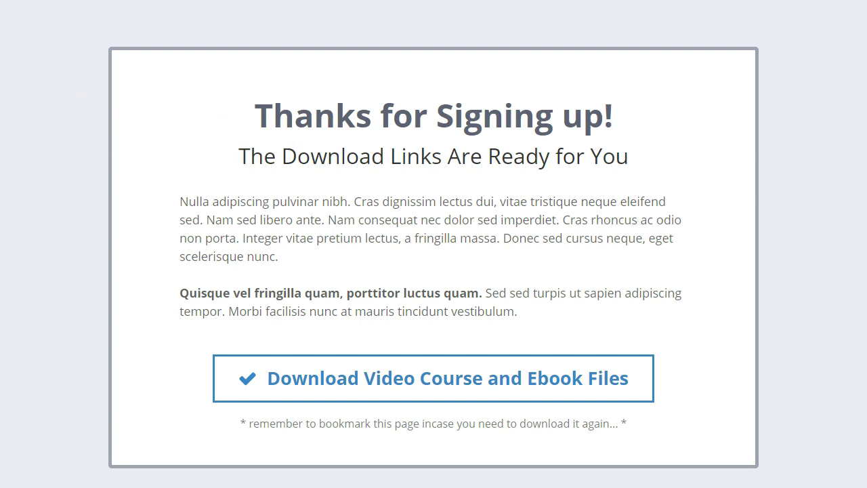